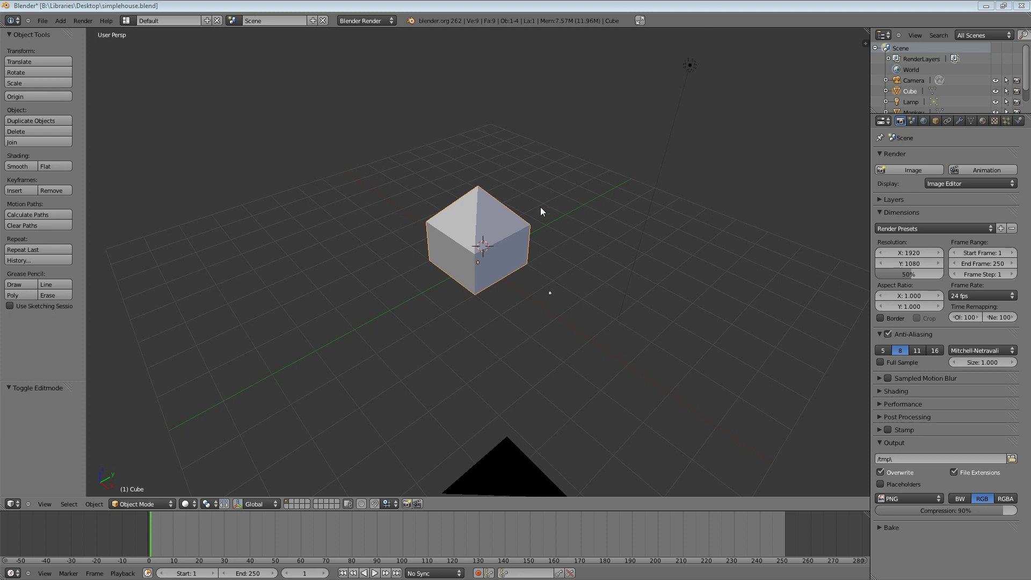
Step: Preview a quick F12 render of the scene, then orbit the view around the house
key(F12)
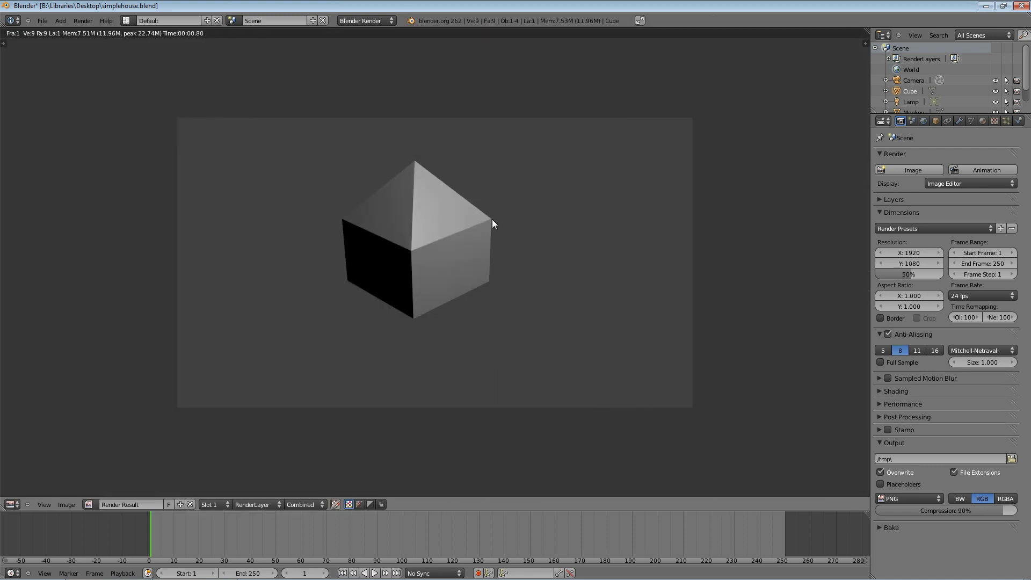
key(Escape)
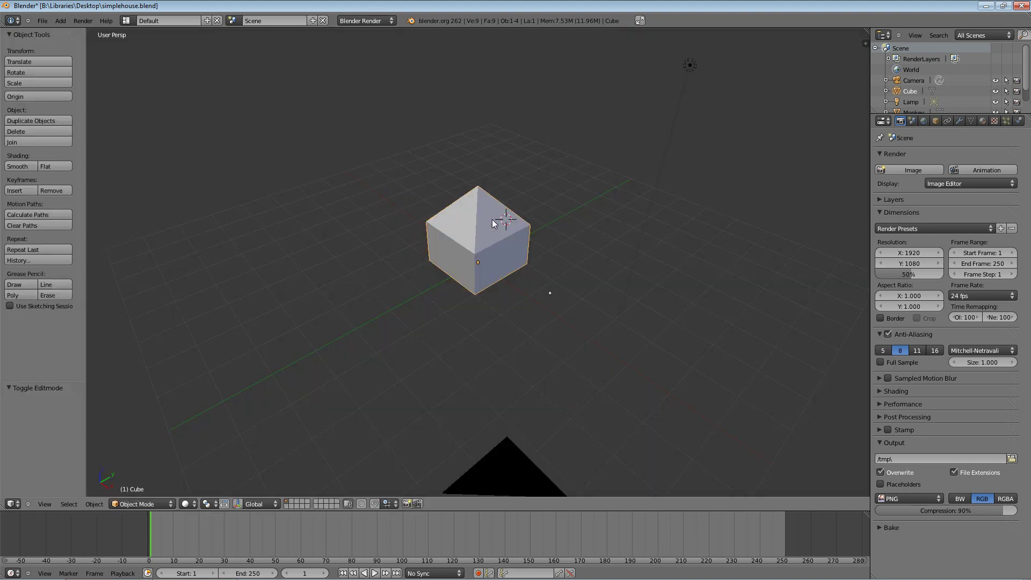
middle_drag(546, 333, 462, 344)
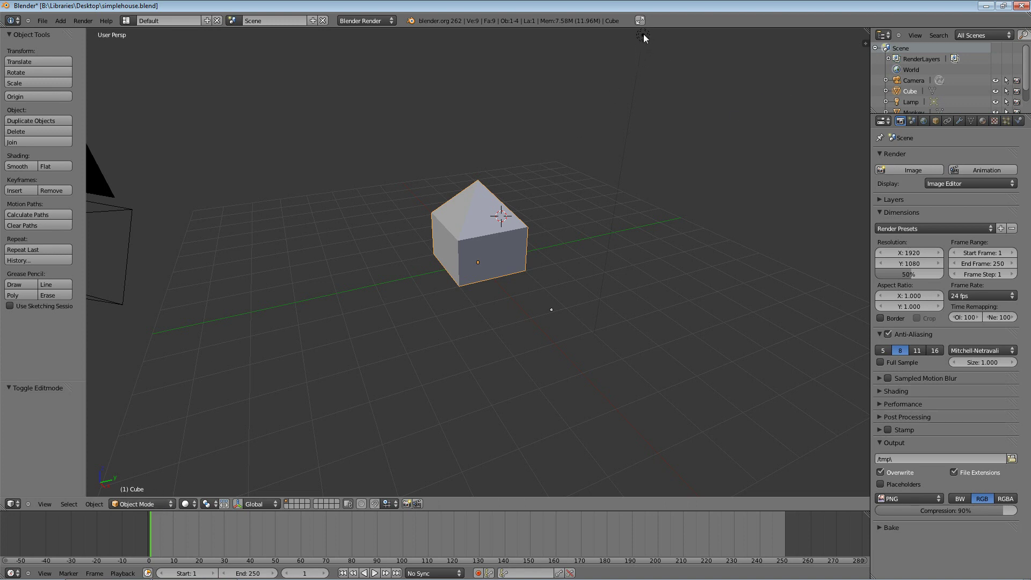
Step: Show the lamp's Point light settings (Energy 1.000, Distance 30.000) and orbit so the camera appears above
right_click(643, 35)
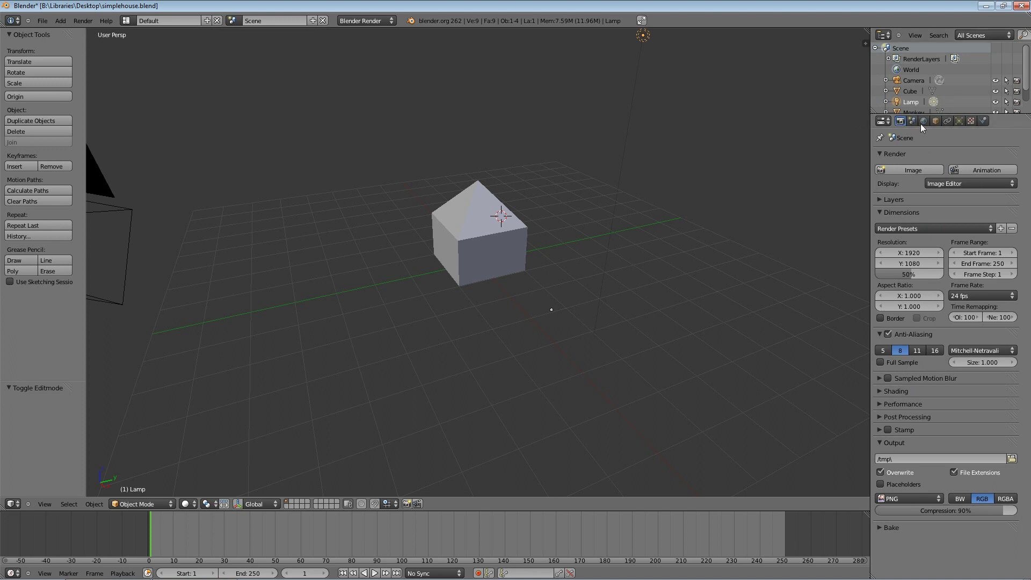
click(959, 122)
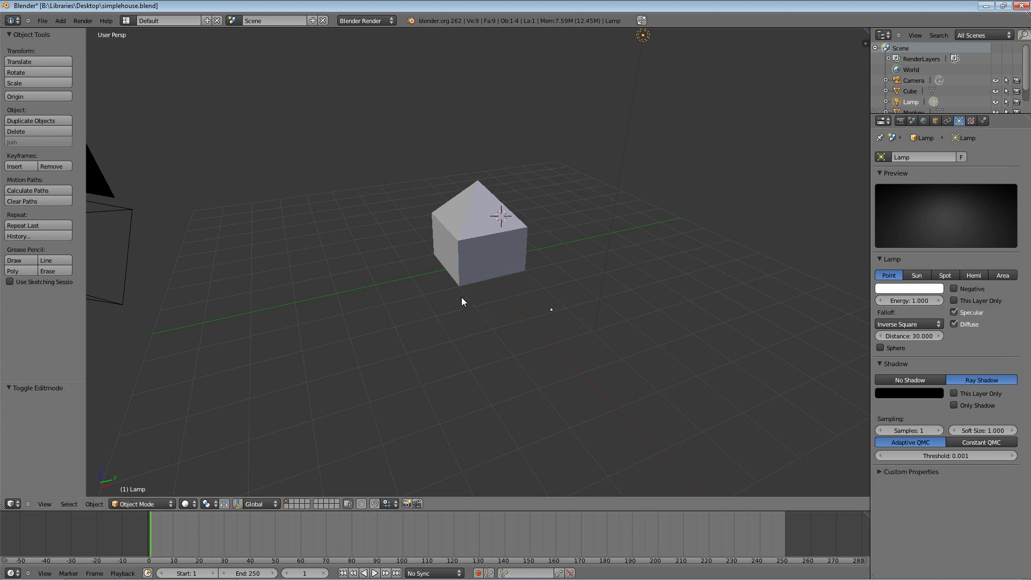
middle_drag(462, 298, 483, 297)
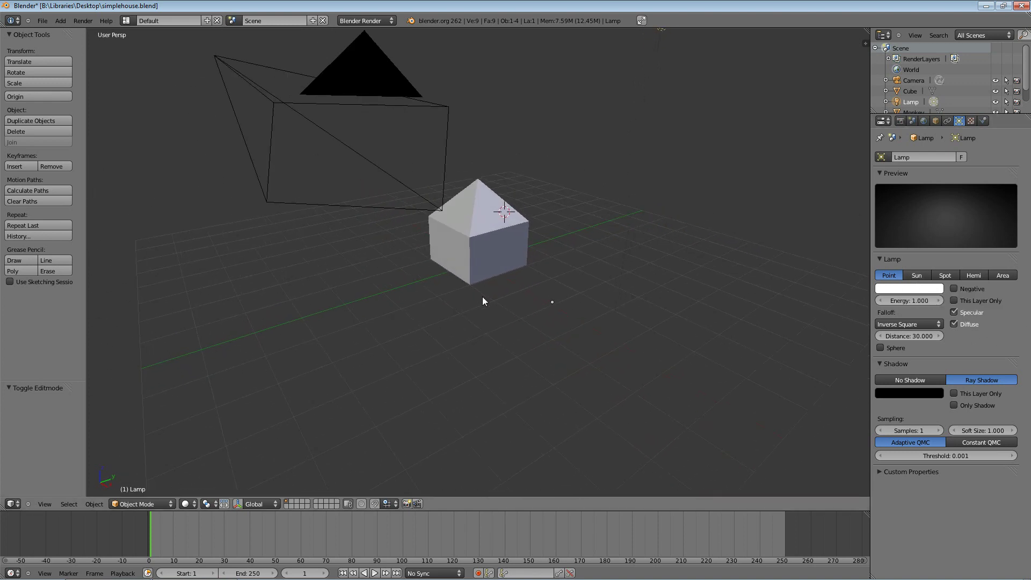
Step: Try the APS-C DSLR preset on the camera, revert to the Blender sensor (32.00), and view through the camera
right_click(360, 88)
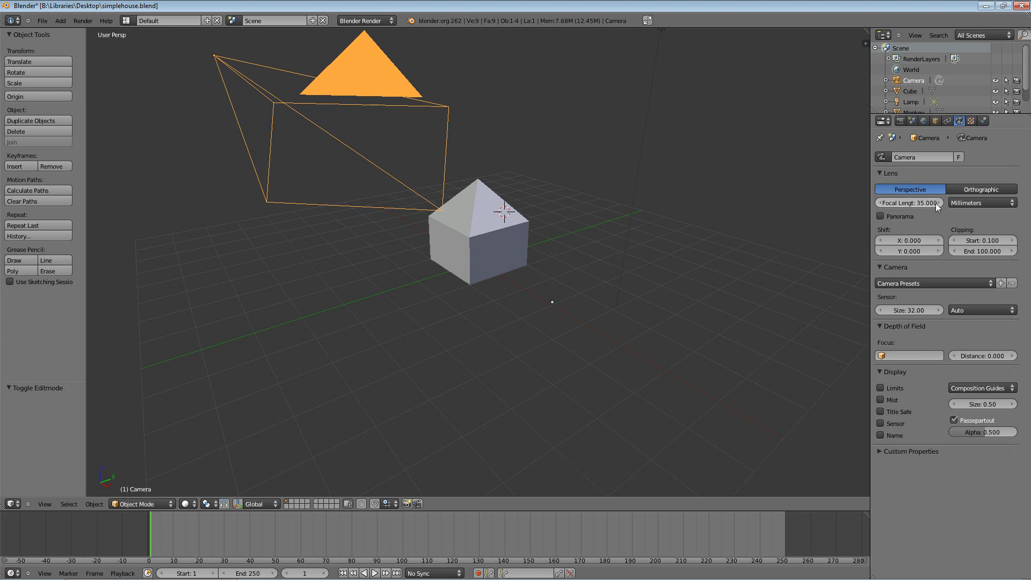
click(989, 281)
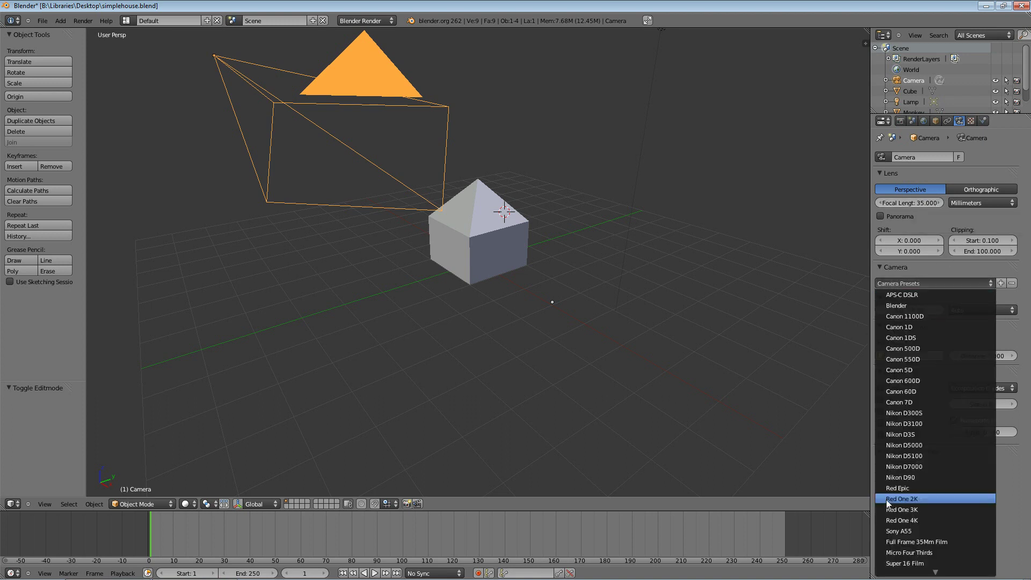
click(989, 294)
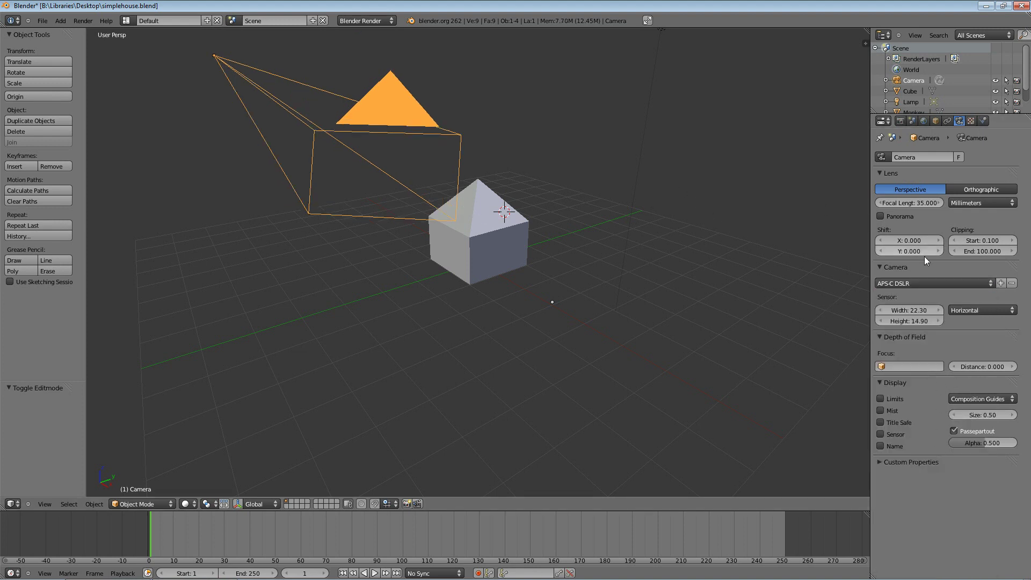
click(947, 283)
click(932, 305)
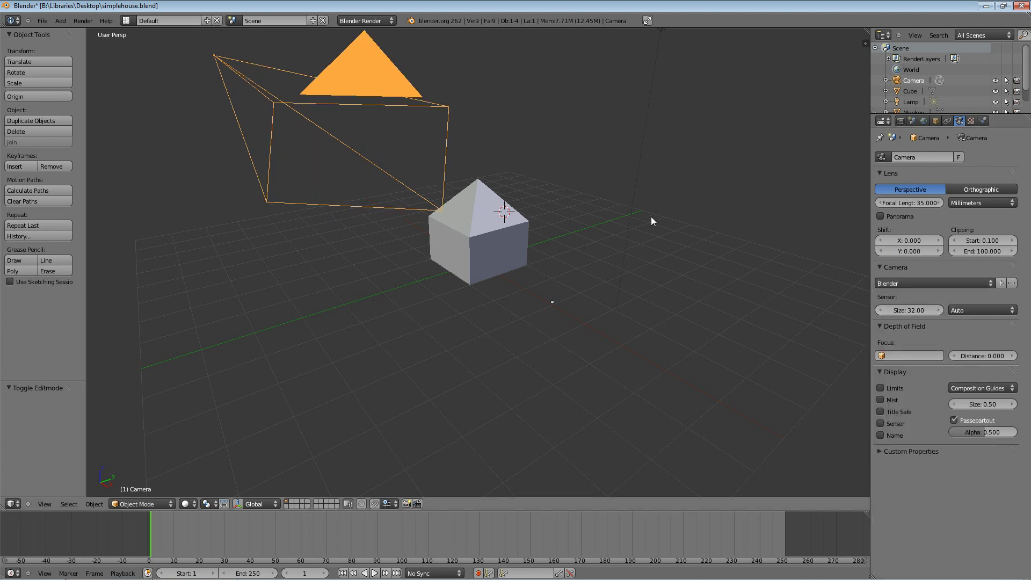
key(KP_0)
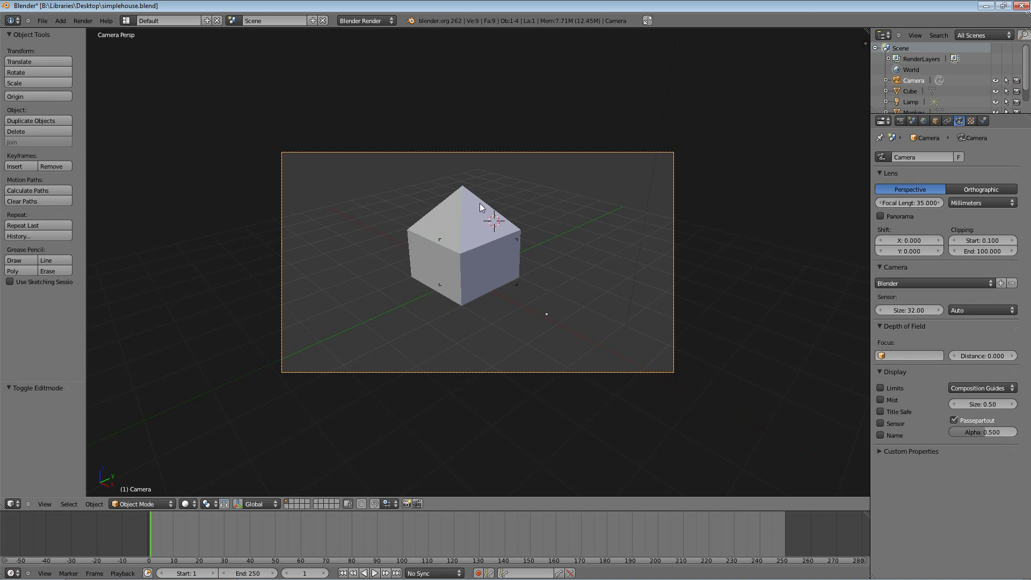
Step: Move the camera repeatedly in camera view so the house sits smaller and left of centre
key(g)
click(477, 104)
key(g)
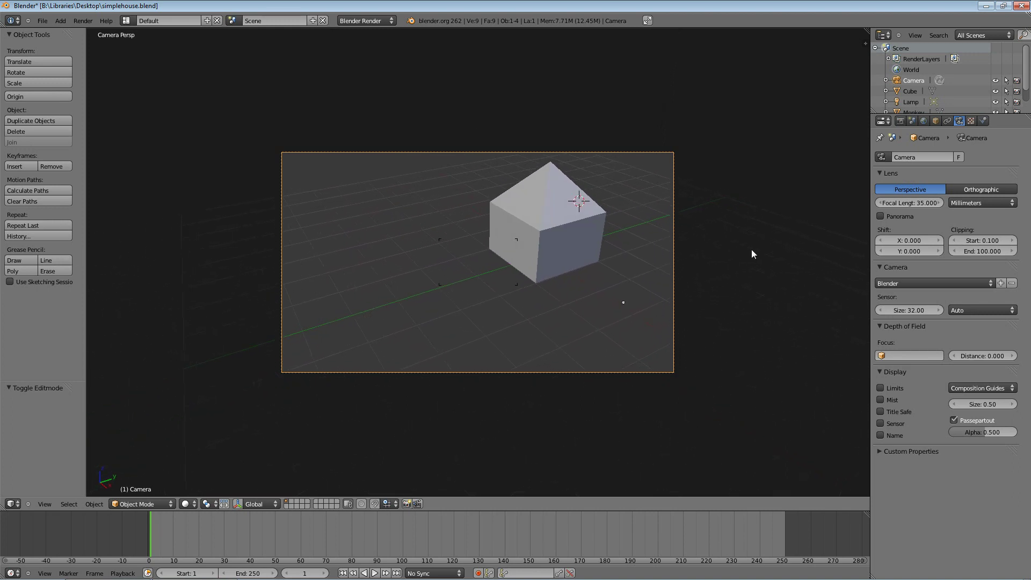
click(469, 190)
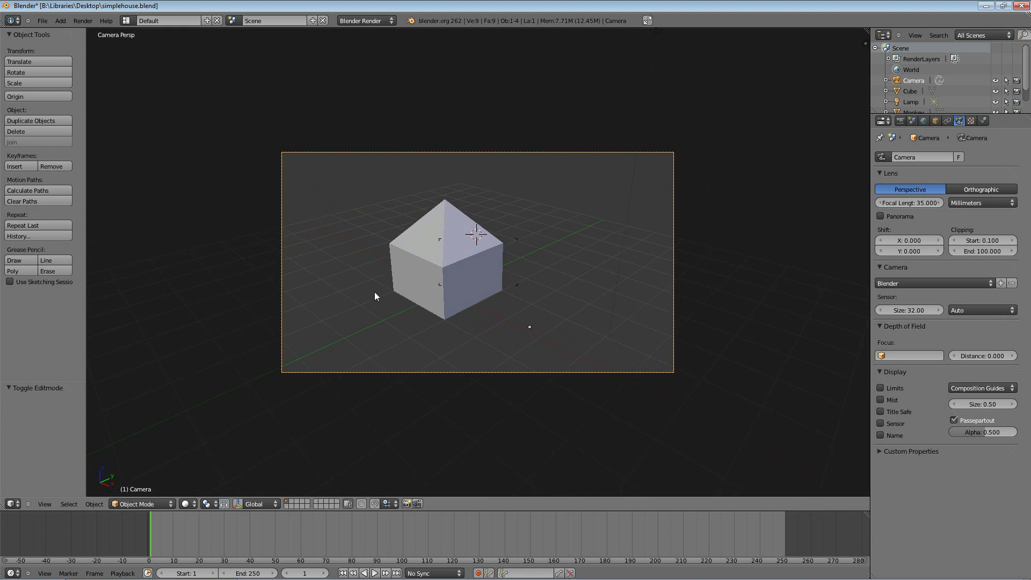
key(g)
click(439, 270)
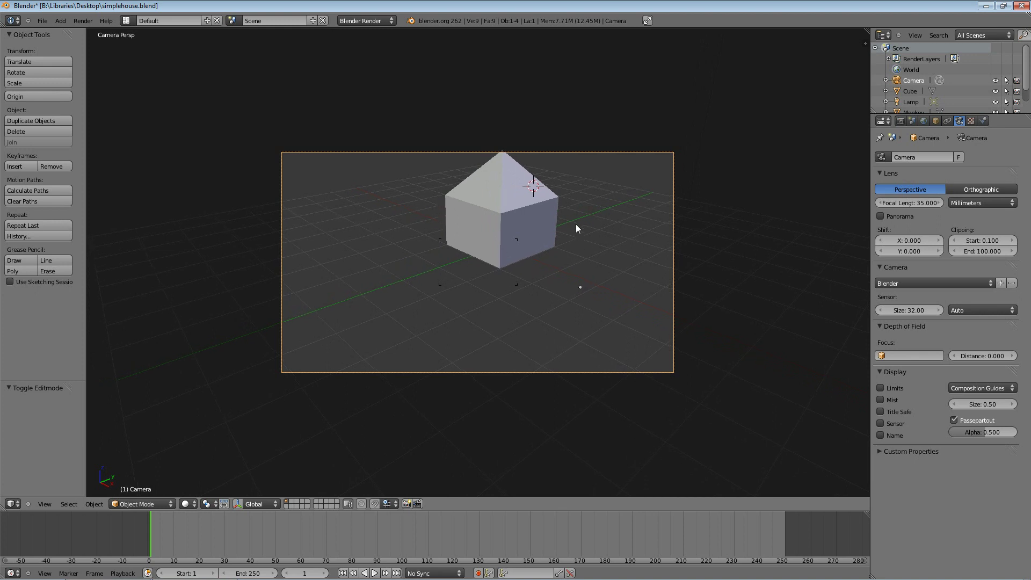
click(569, 183)
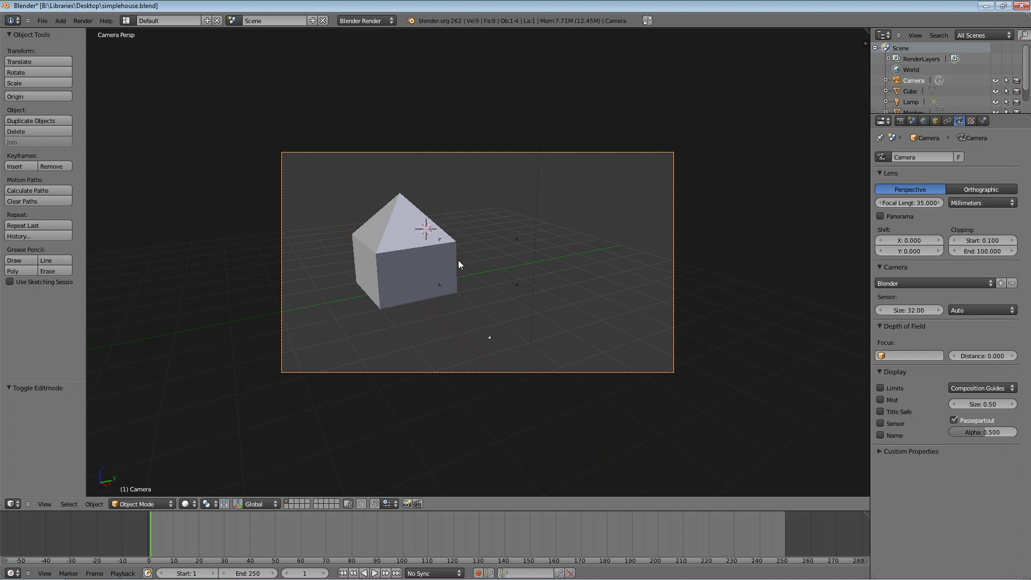
Step: Shift the camera several times until the house is centred in the camera frame
key(g)
click(420, 256)
key(g)
click(295, 253)
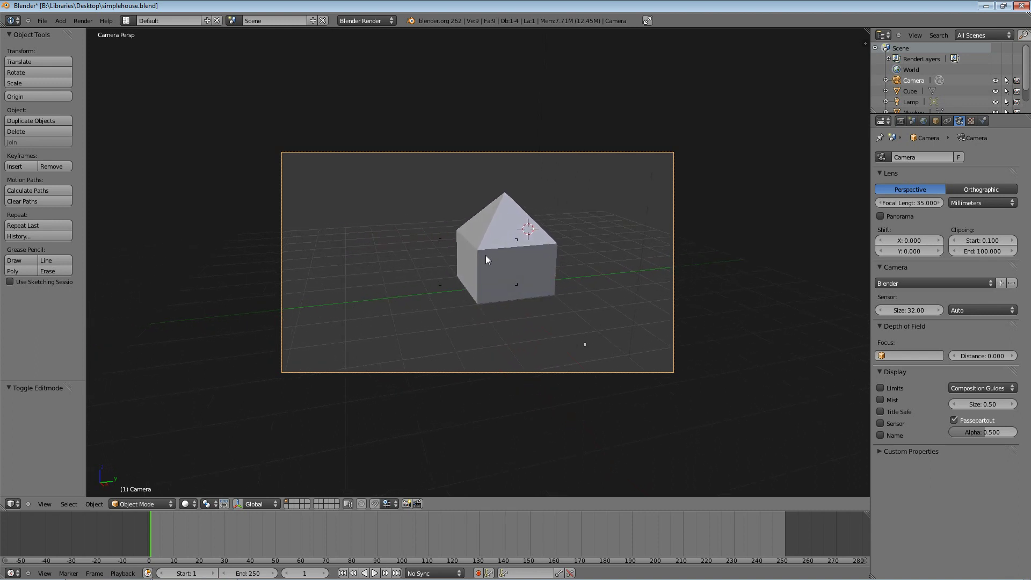
key(g)
click(700, 264)
key(g)
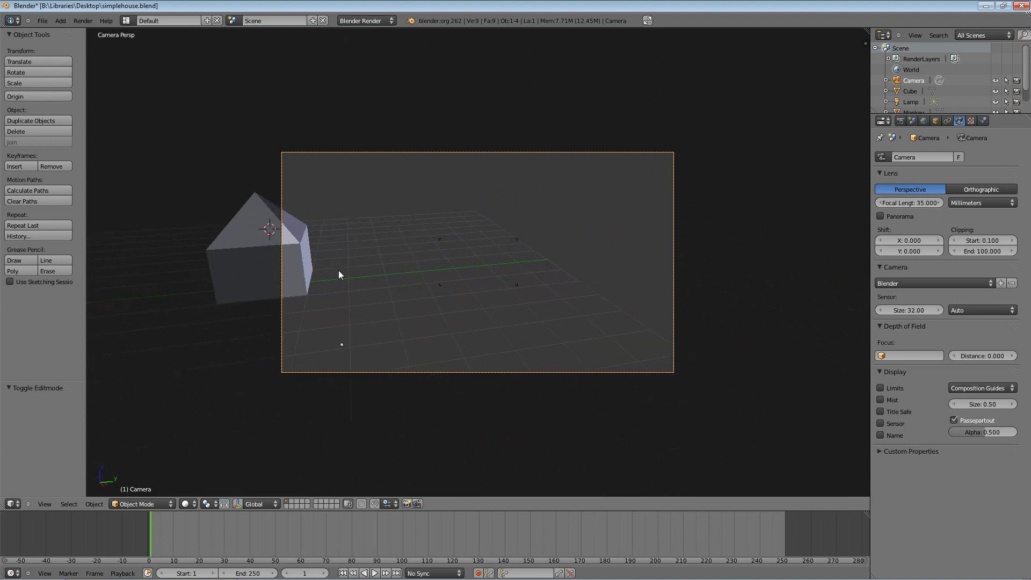
click(460, 264)
Step: Refine the framing and apply the APS-C DSLR sensor preset (22.30 × 14.90, Horizontal)
key(g)
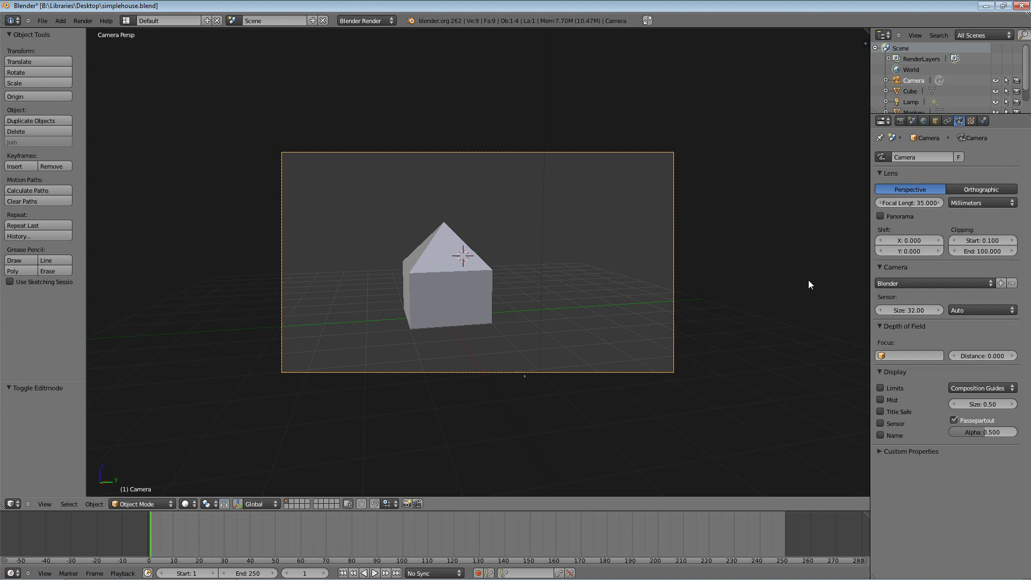
click(957, 283)
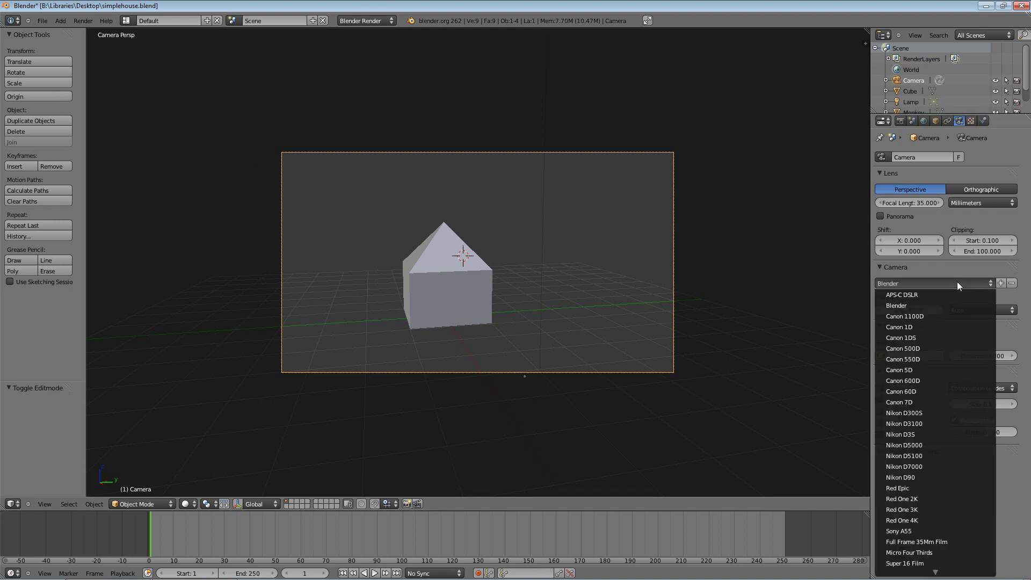
click(934, 294)
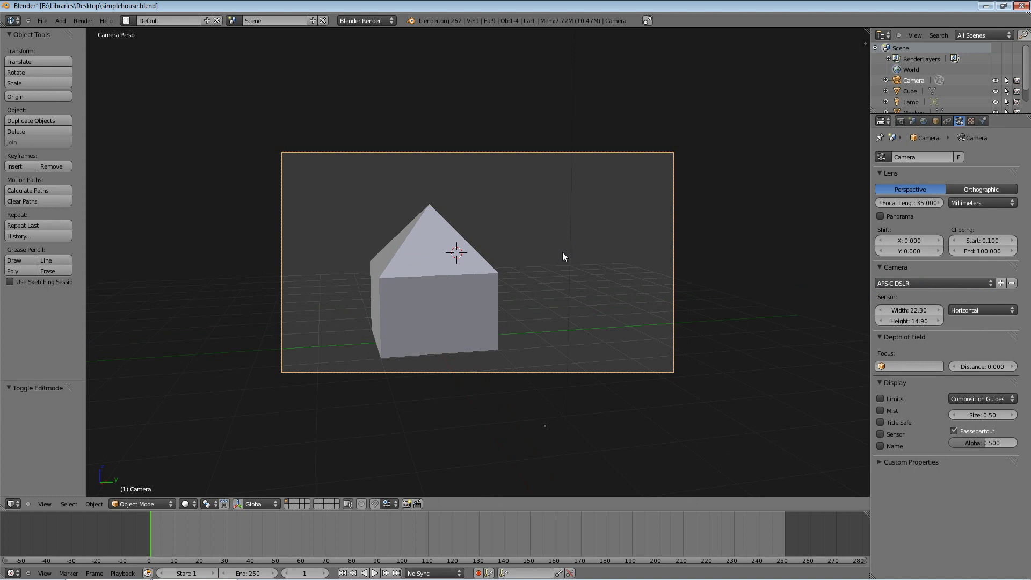
Step: Render the reframed house through the APS-C DSLR camera with F12
key(F12)
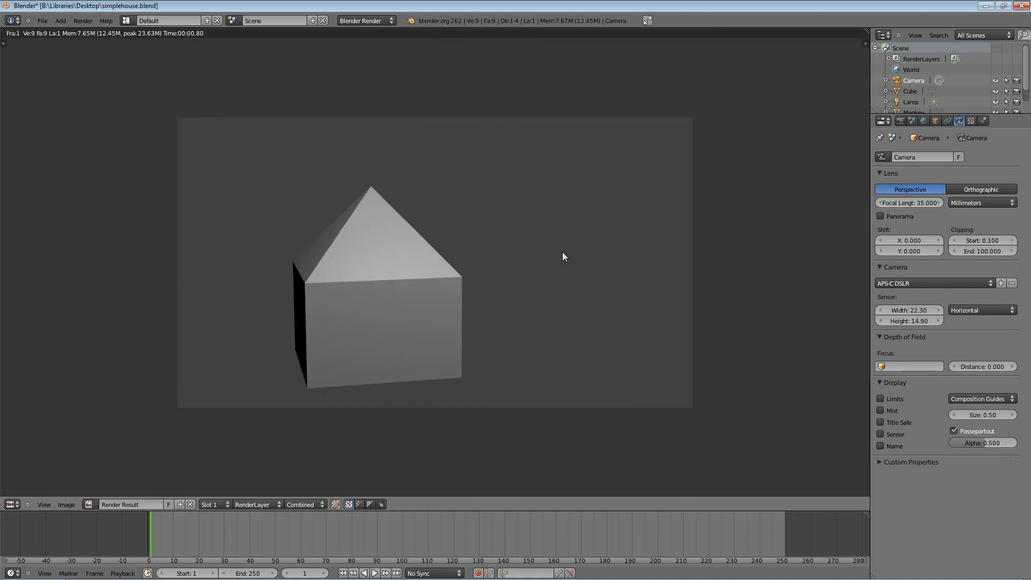